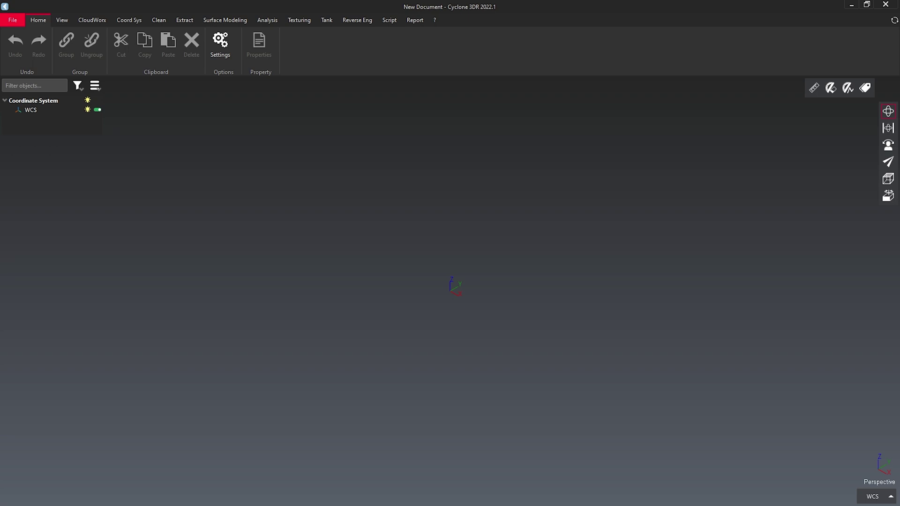
# Import the Creagh Concrete 1.lgs scan into Cyclone 3DR using the Convert LGS option.
pyautogui.hotkey('alt', 'Tab')
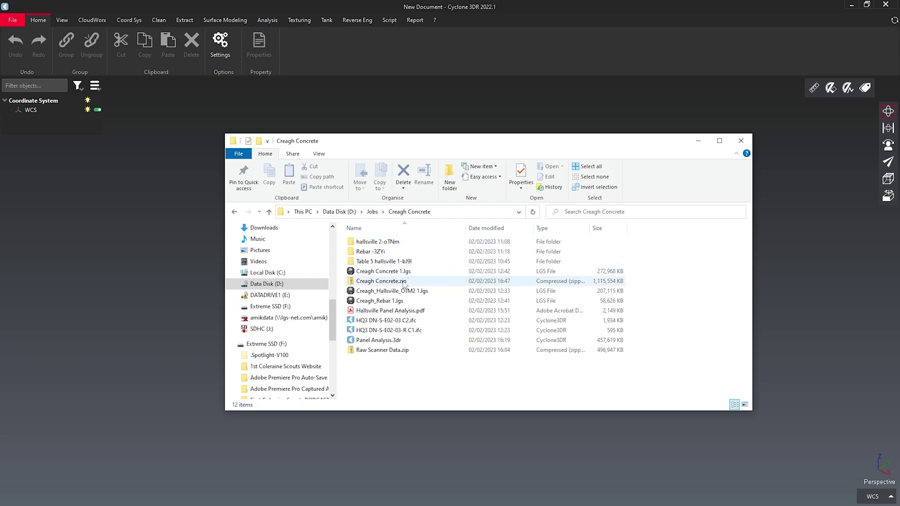
pyautogui.moveTo(402, 273); pyautogui.dragTo(176, 270)
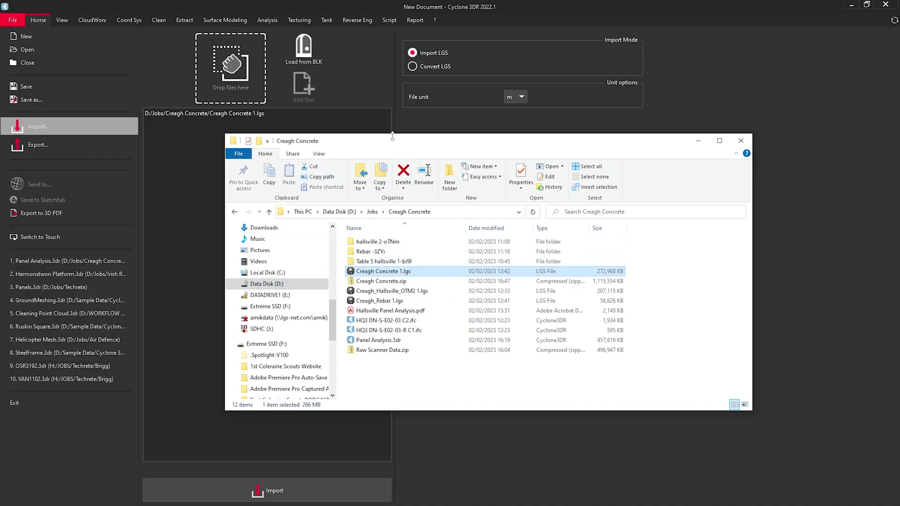
pyautogui.click(415, 126)
pyautogui.click(413, 67)
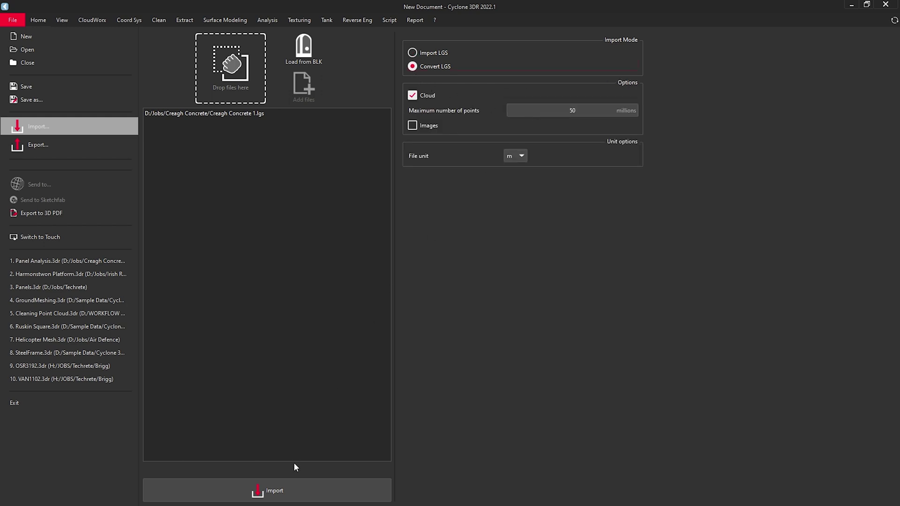
pyautogui.click(287, 487)
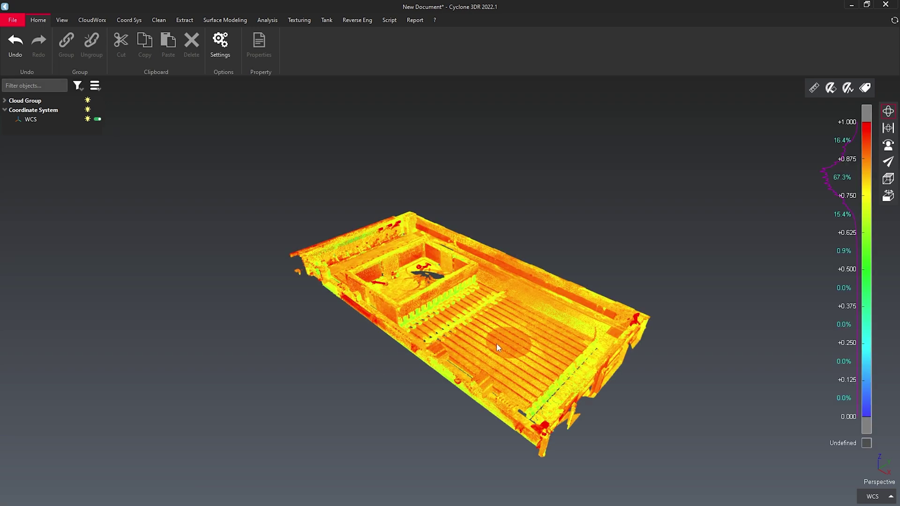
# Import the HQ3 DN-S-E02-03 C2.ifc model with every BIM element included.
pyautogui.moveTo(497, 348); pyautogui.dragTo(242, 364)
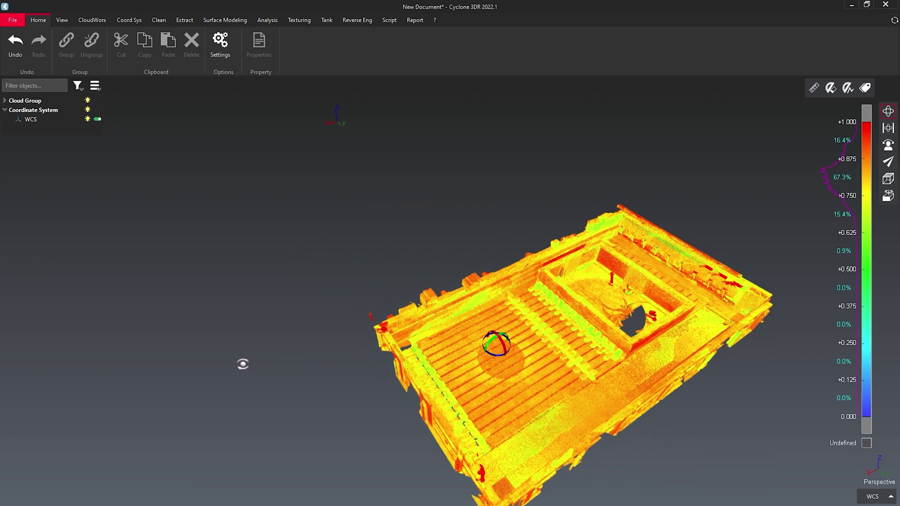
pyautogui.moveTo(528, 355); pyautogui.dragTo(392, 309, button='right')
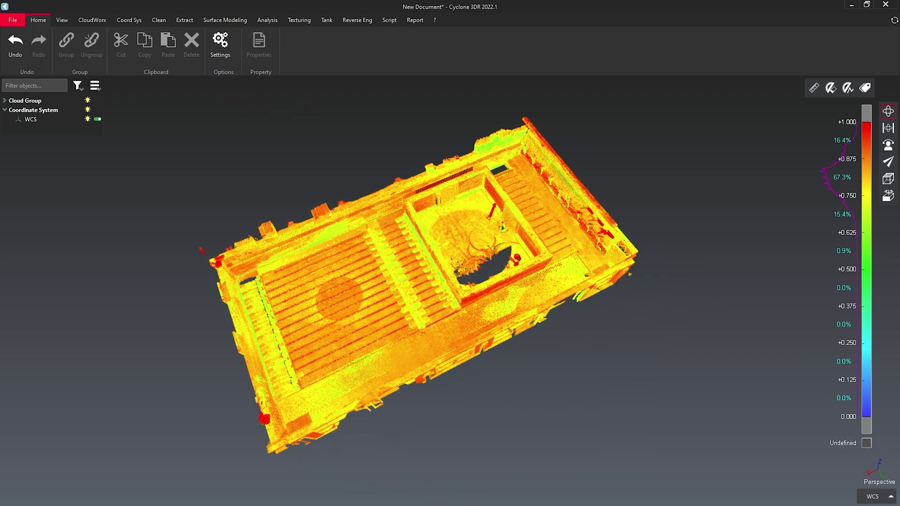
pyautogui.hotkey('alt', 'Tab')
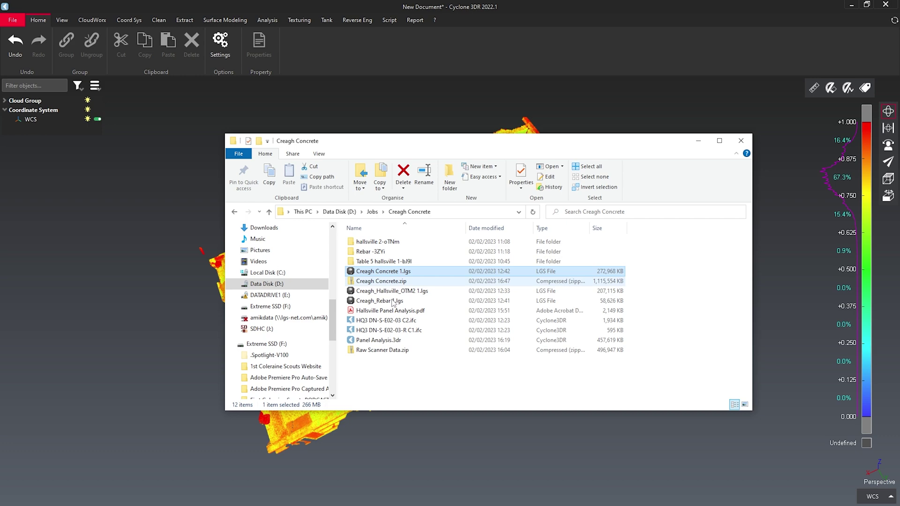
pyautogui.click(409, 324)
pyautogui.moveTo(358, 324); pyautogui.dragTo(179, 316)
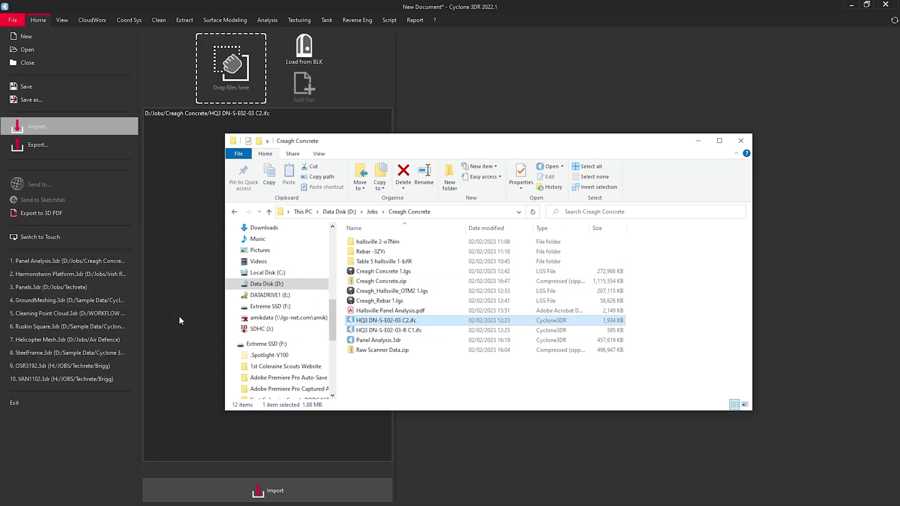
pyautogui.click(256, 483)
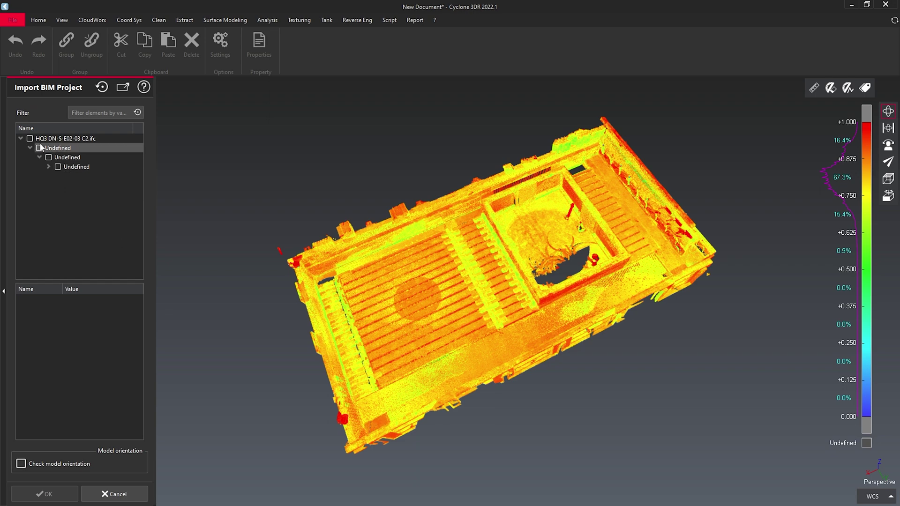
pyautogui.click(30, 138)
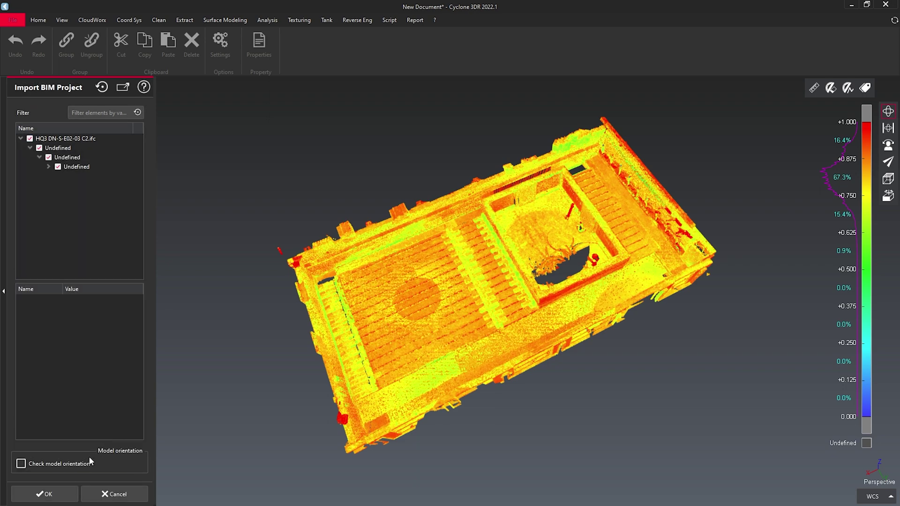
pyautogui.click(45, 494)
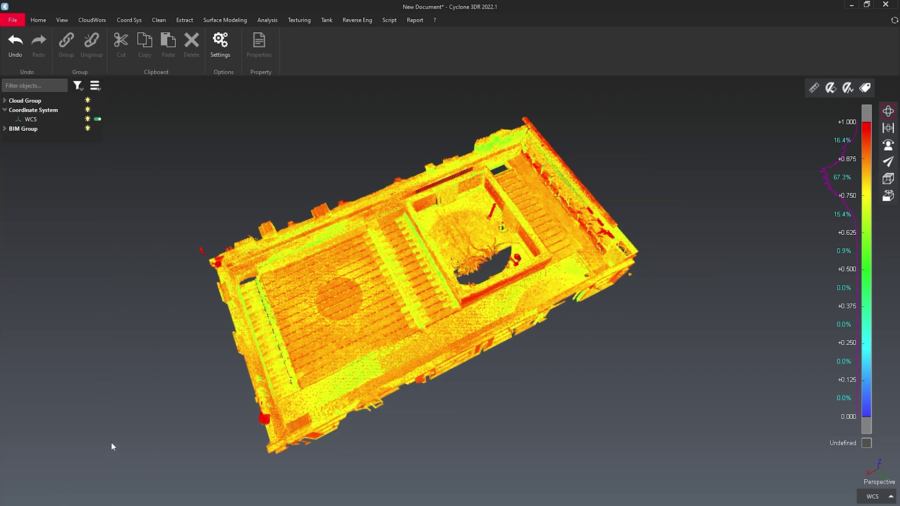
pyautogui.click(496, 351)
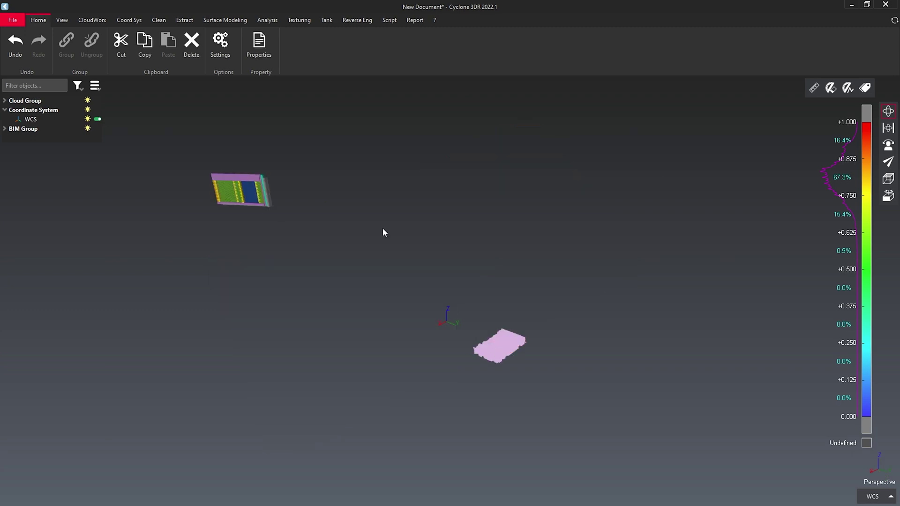
# Start an N Points Registration and pick three reference points on the scan cloud.
pyautogui.click(137, 20)
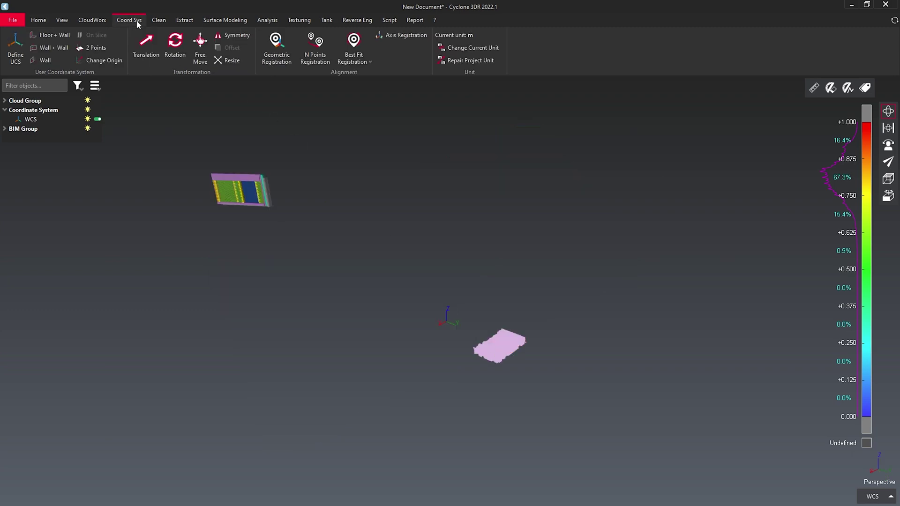
pyautogui.click(322, 53)
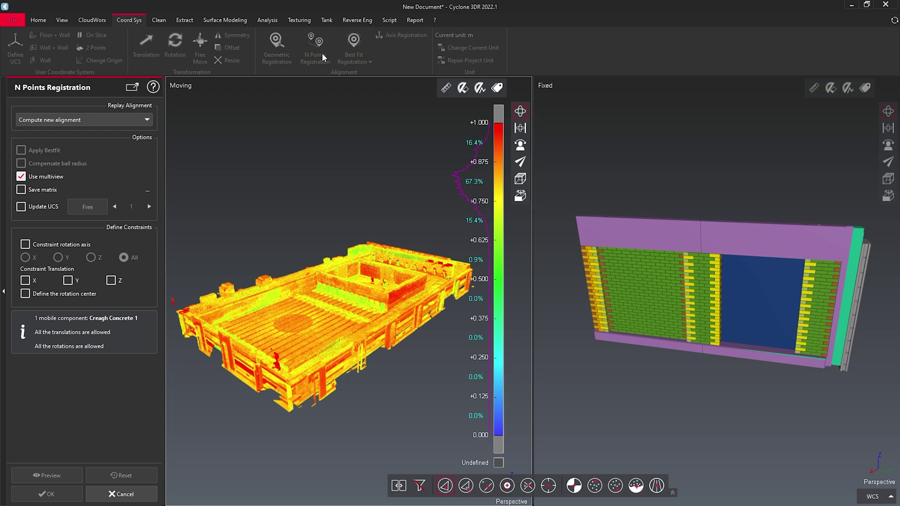
pyautogui.moveTo(352, 330); pyautogui.dragTo(412, 358)
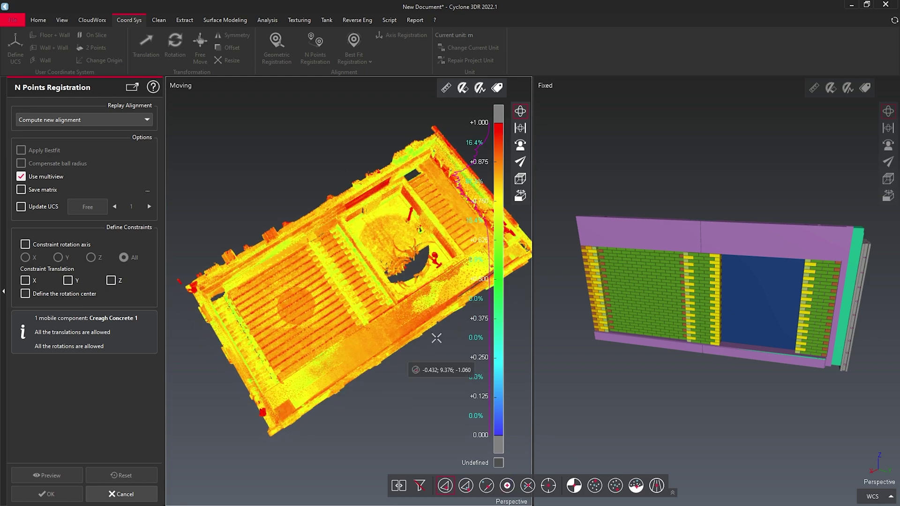
pyautogui.moveTo(702, 274)
pyautogui.mouseDown()
pyautogui.moveTo(697, 297)
pyautogui.moveTo(703, 263)
pyautogui.mouseUp()
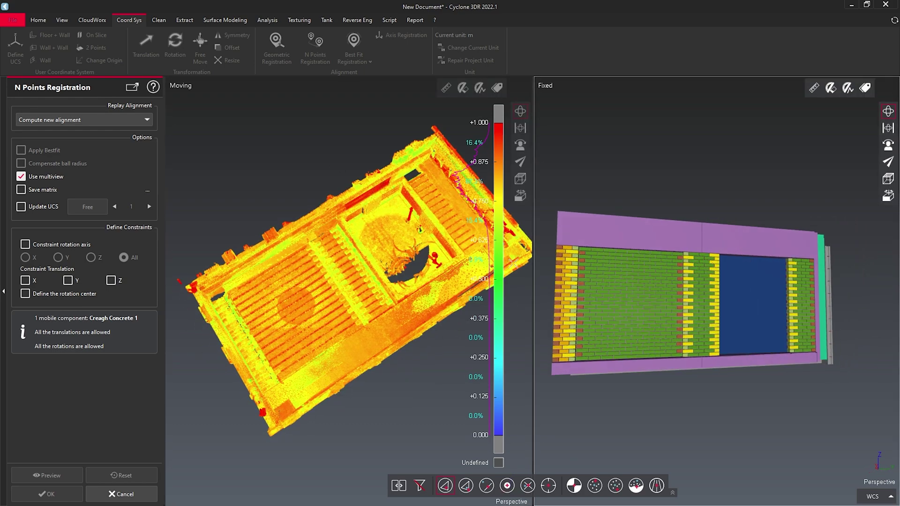
pyautogui.scroll(3, 378, 310)
pyautogui.moveTo(378, 311); pyautogui.dragTo(428, 257)
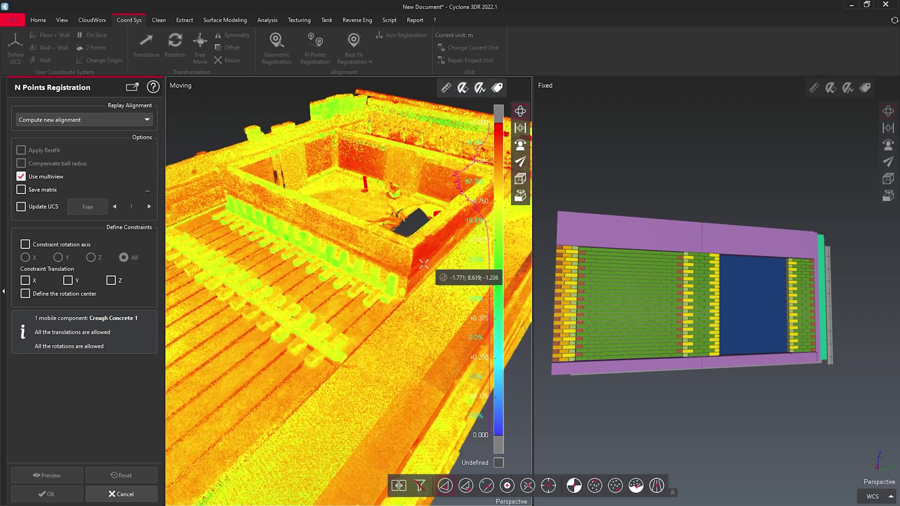
pyautogui.click(405, 300)
pyautogui.moveTo(406, 300)
pyautogui.mouseDown()
pyautogui.moveTo(354, 277)
pyautogui.moveTo(352, 261)
pyautogui.moveTo(301, 268)
pyautogui.moveTo(223, 258)
pyautogui.mouseUp()
pyautogui.click(361, 261)
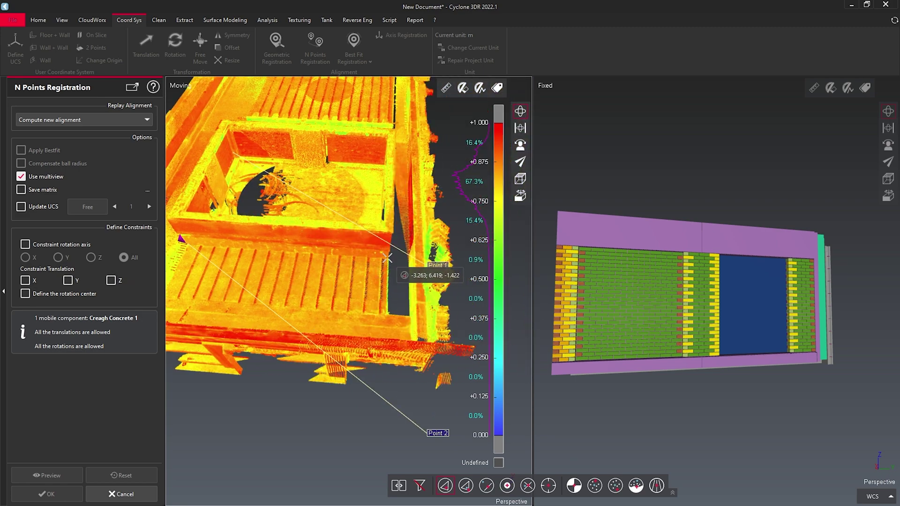
pyautogui.click(388, 257)
# Pick the three matching points on the BIM model and preview the alignment.
pyautogui.moveTo(730, 263); pyautogui.dragTo(659, 274, button='right')
pyautogui.scroll(5, 659, 274)
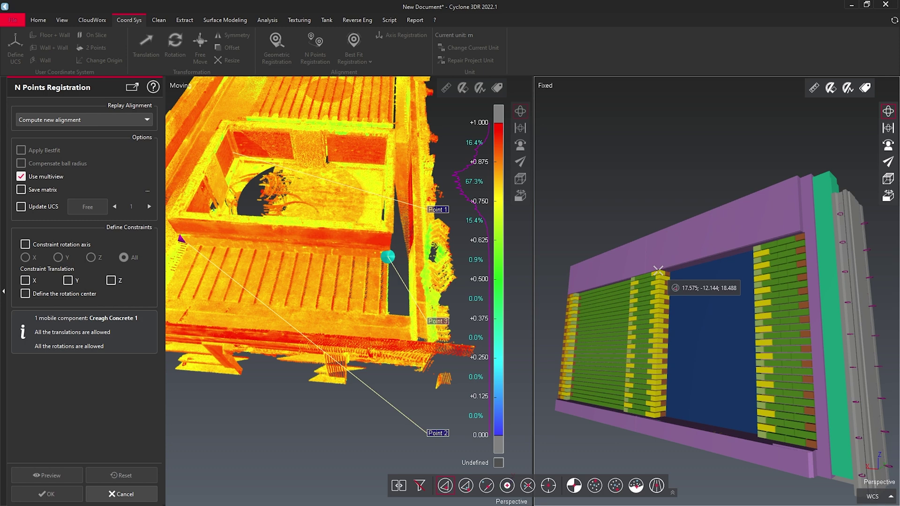
pyautogui.click(659, 271)
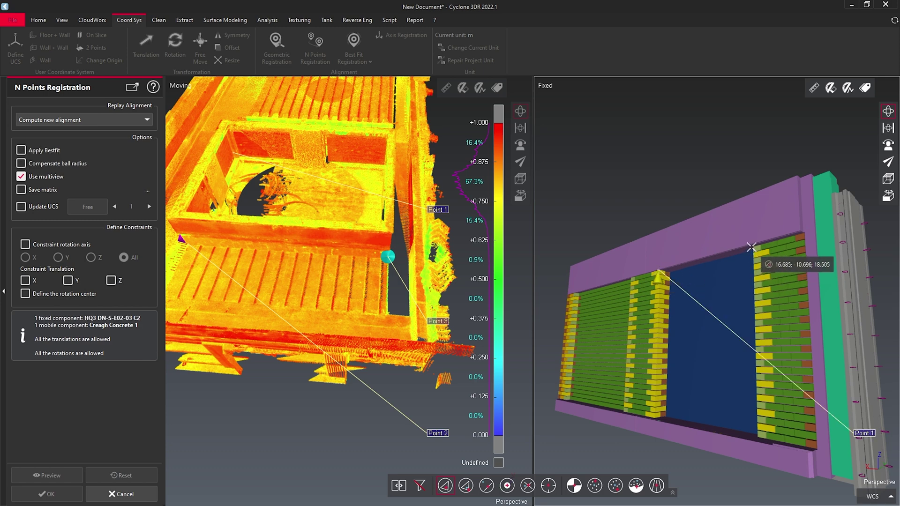
pyautogui.click(753, 247)
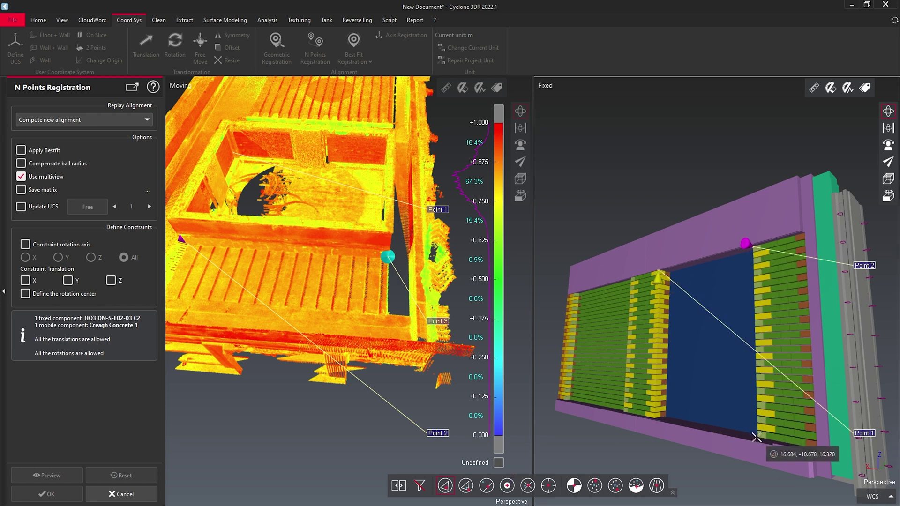
pyautogui.click(756, 438)
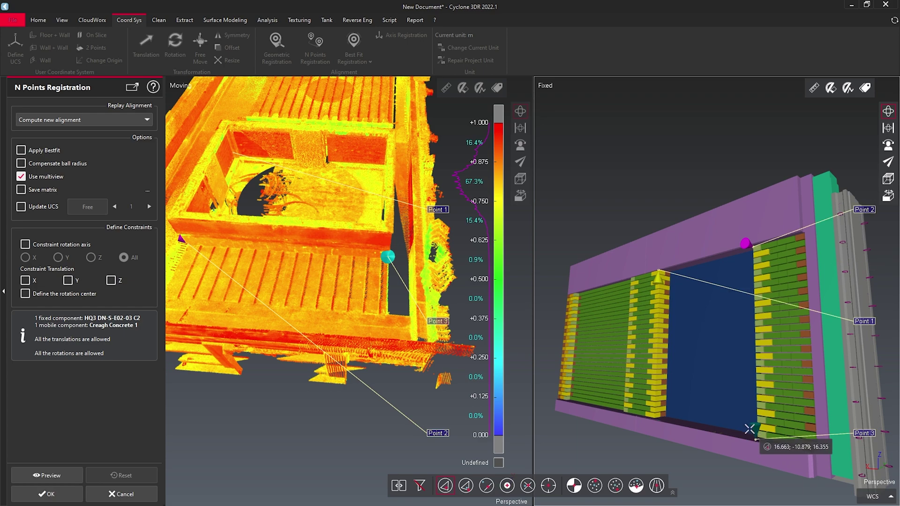
pyautogui.click(71, 476)
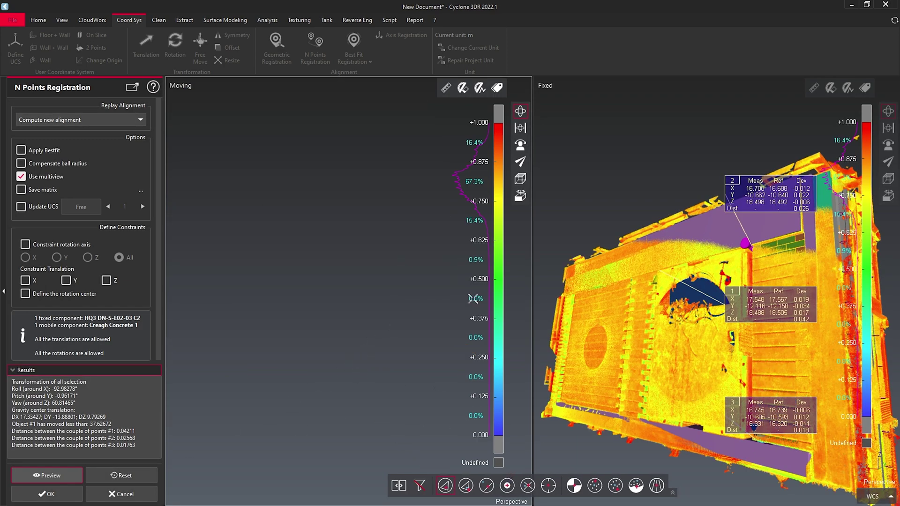
pyautogui.moveTo(676, 290); pyautogui.dragTo(769, 299)
pyautogui.scroll(5, 839, 311)
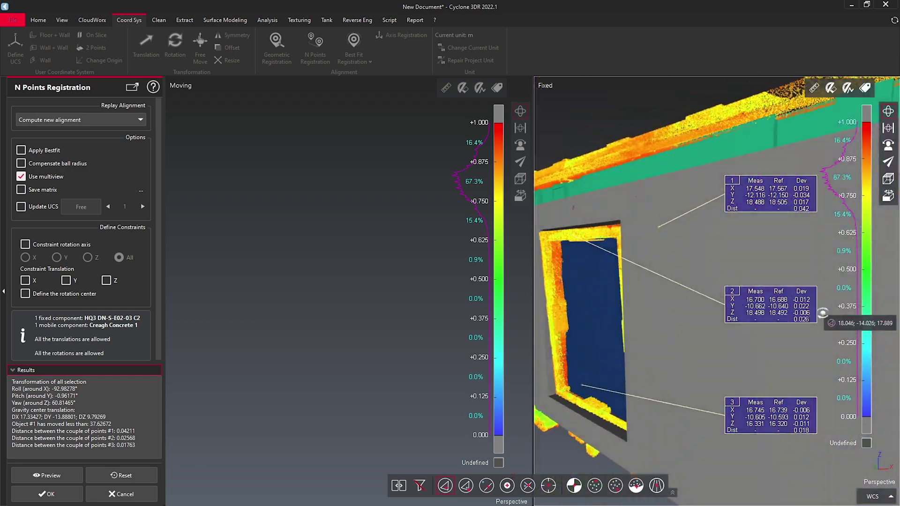
pyautogui.moveTo(842, 312); pyautogui.dragTo(577, 309)
# Accept the point-pair alignment and refine it with Best Fit Registration (0.00614 m mean error).
pyautogui.click(72, 495)
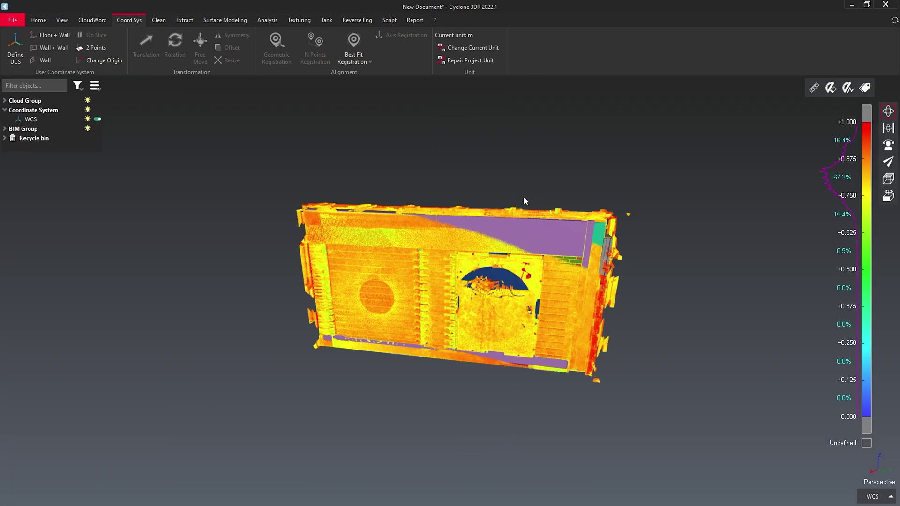
pyautogui.click(453, 268)
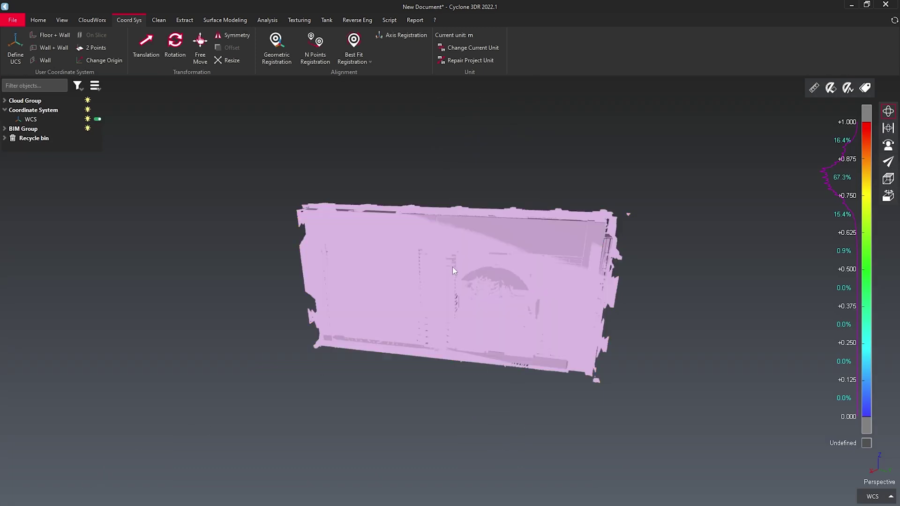
pyautogui.click(368, 64)
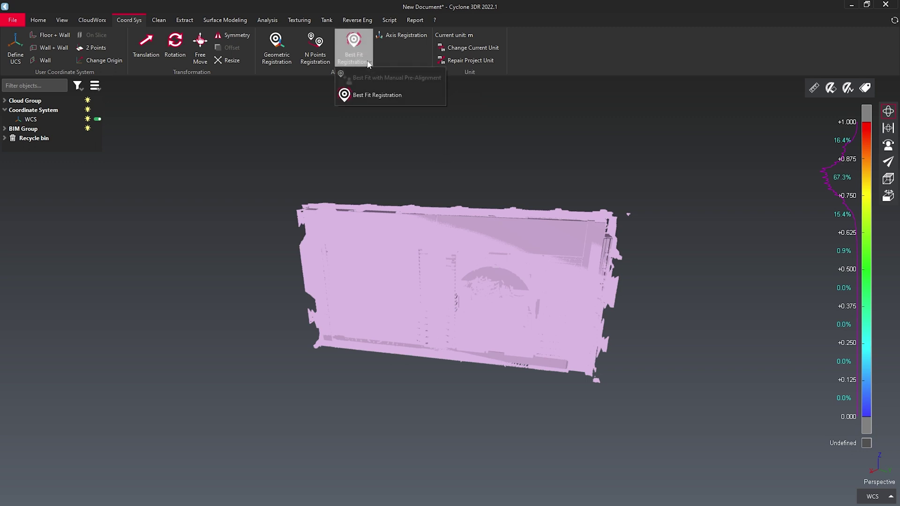
pyautogui.click(365, 96)
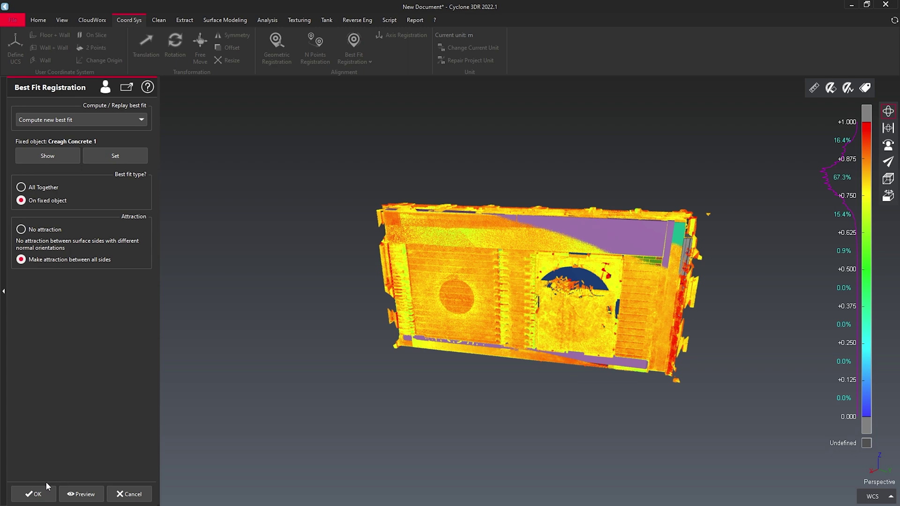
pyautogui.click(79, 493)
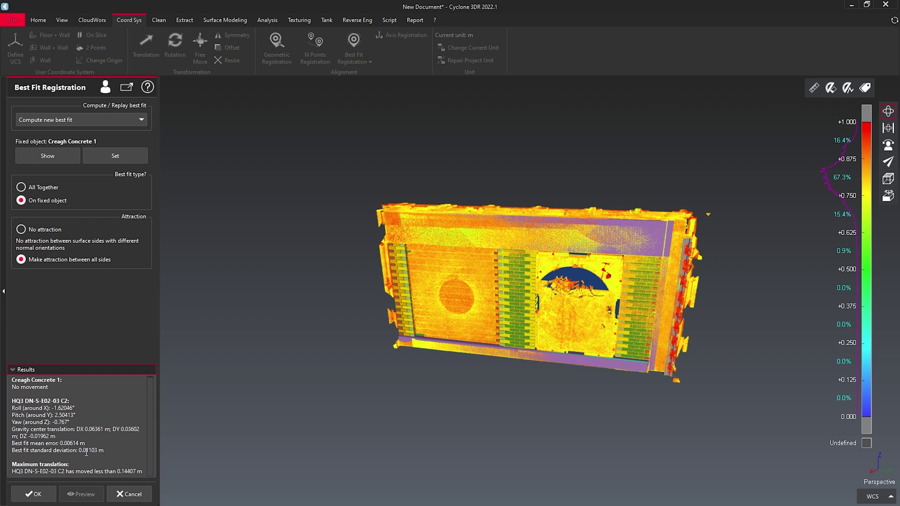
pyautogui.click(35, 494)
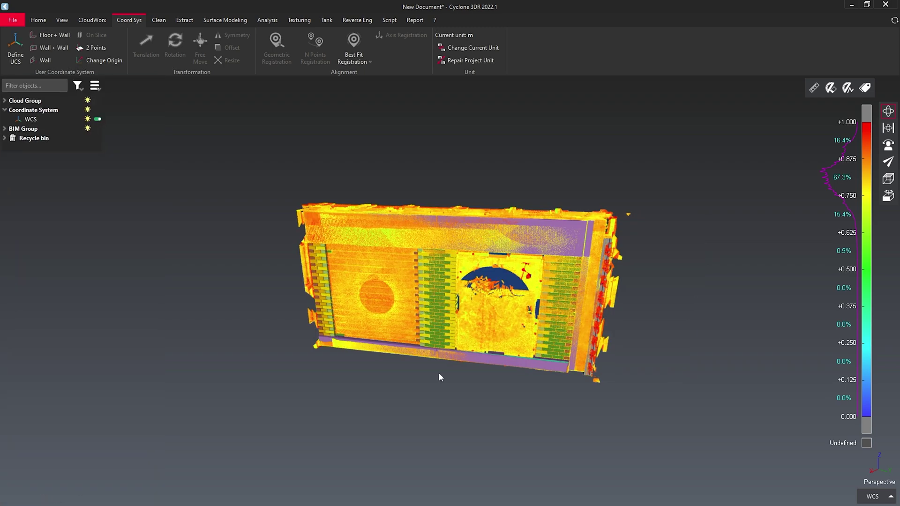
pyautogui.moveTo(462, 336); pyautogui.dragTo(385, 342)
pyautogui.scroll(3, 418, 328)
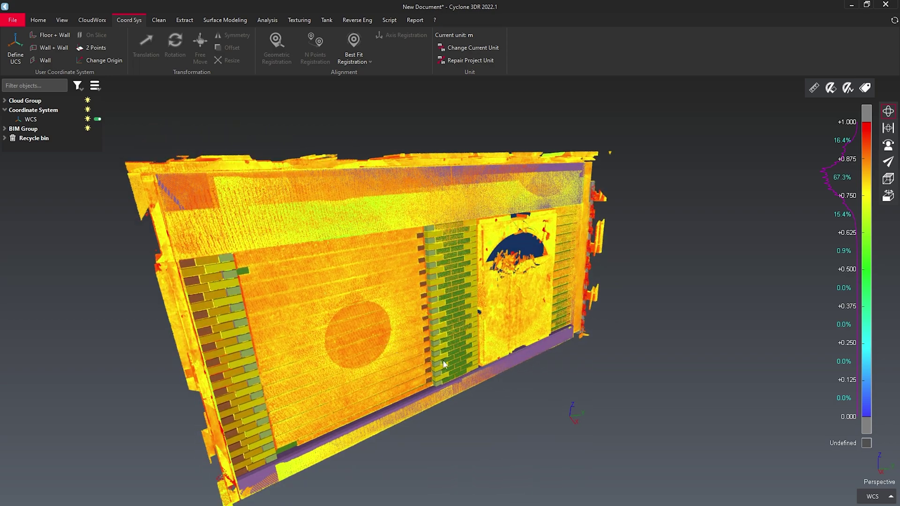
pyautogui.moveTo(528, 413); pyautogui.dragTo(415, 361)
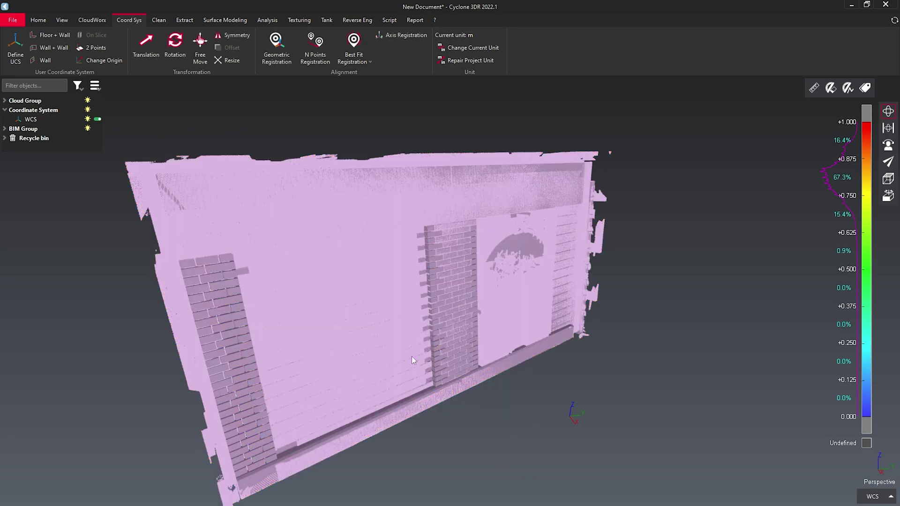
# Run Inspect Cloud vs BIM with a 10 mm maximum distance and preview the deviation map.
pyautogui.click(271, 21)
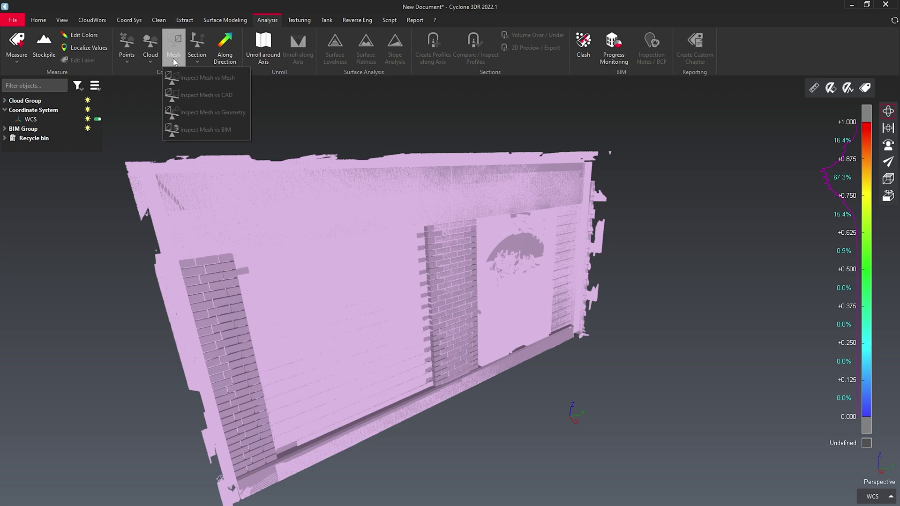
pyautogui.click(156, 58)
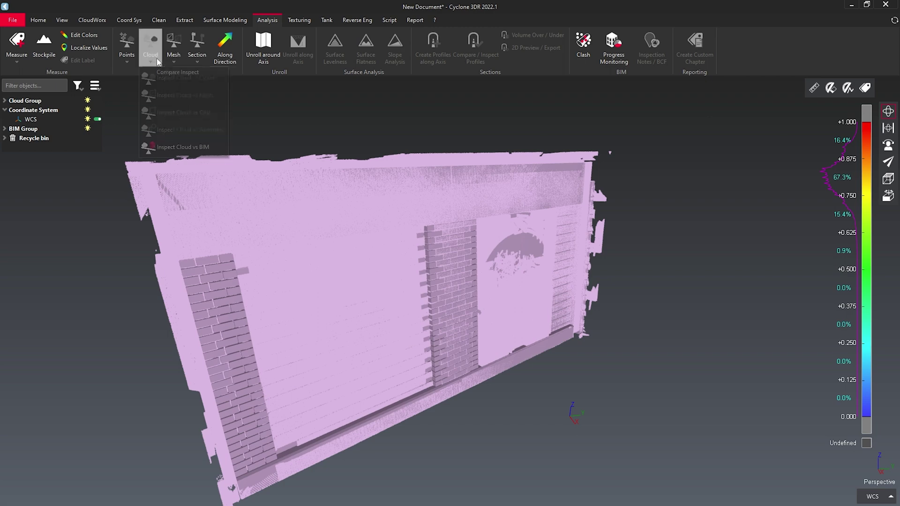
pyautogui.click(161, 148)
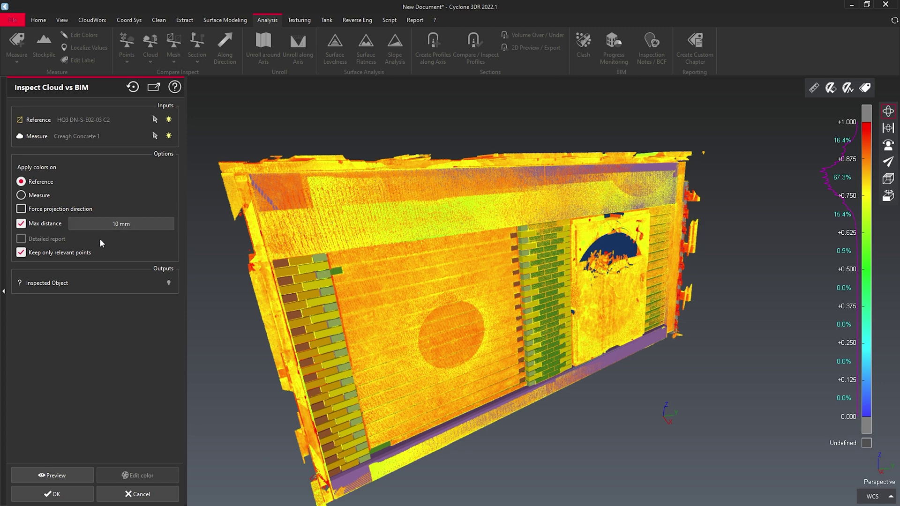
pyautogui.click(54, 475)
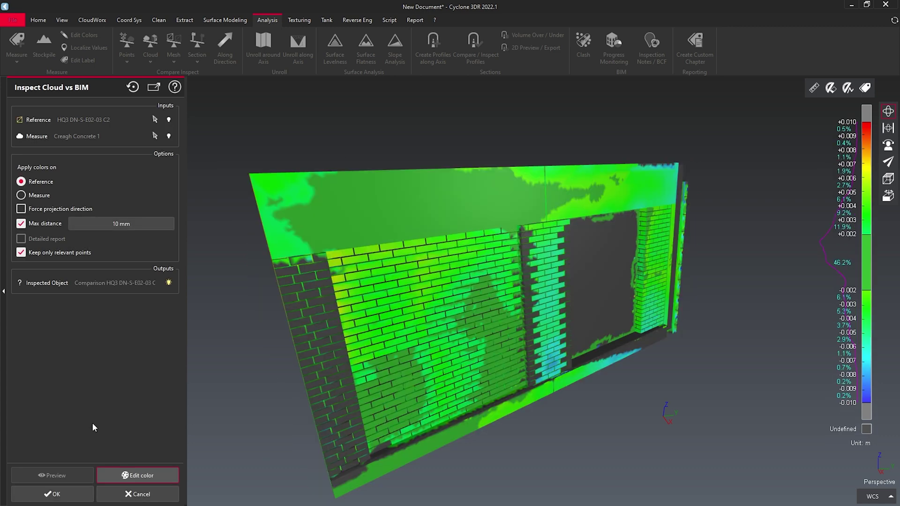
# Apply the 5mm tolerance colour preset to the deviation map and finish the inspection.
pyautogui.click(122, 476)
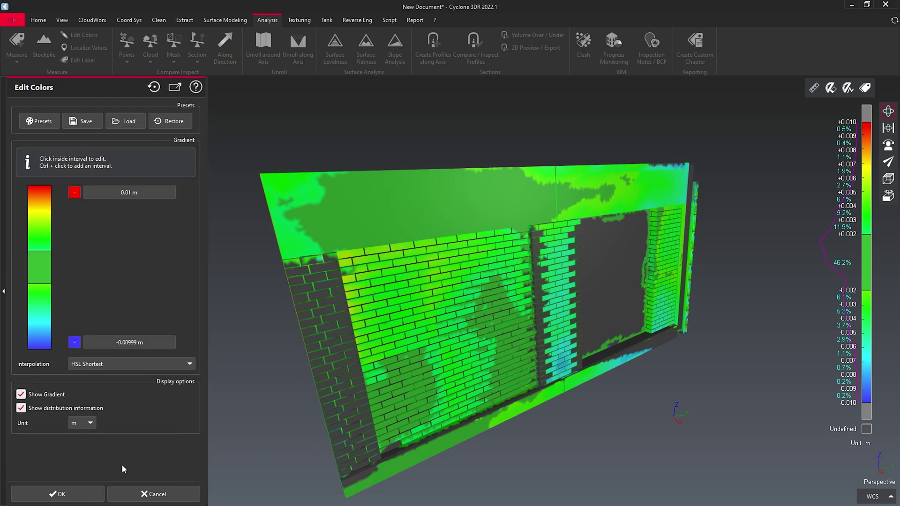
pyautogui.click(43, 125)
pyautogui.click(34, 185)
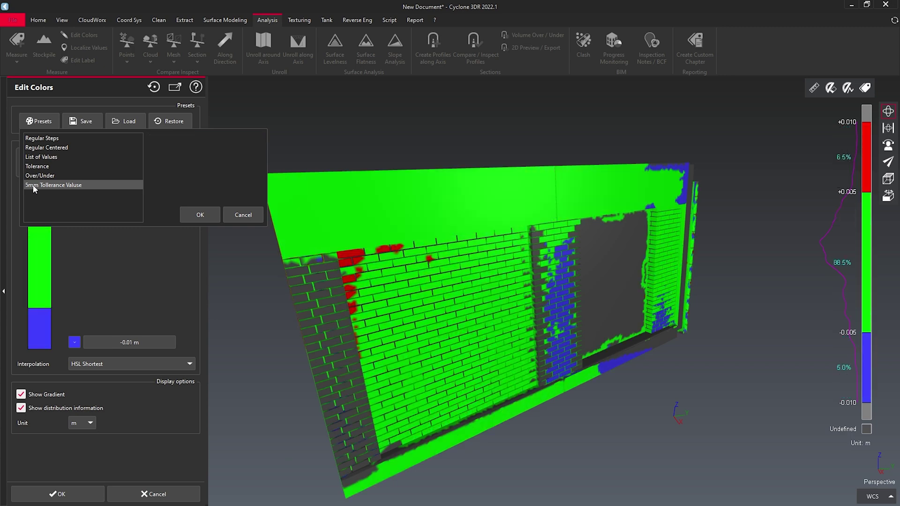
pyautogui.click(196, 218)
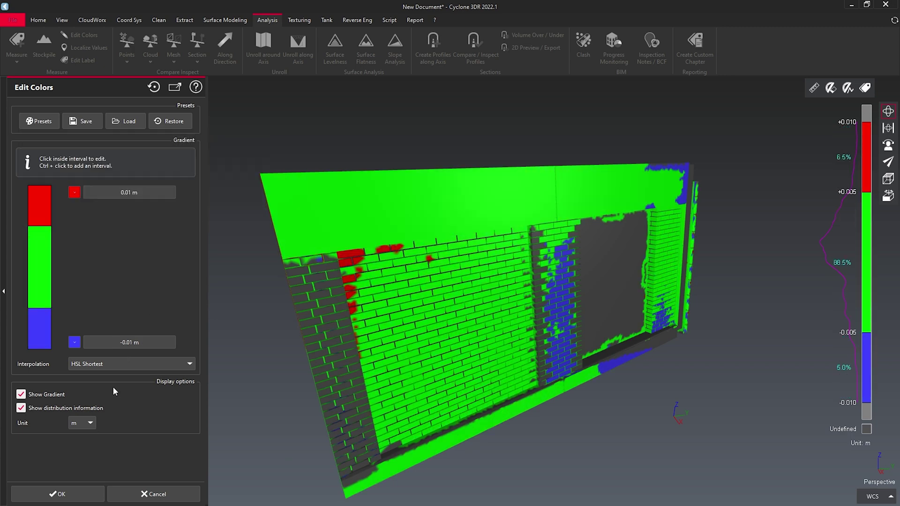
pyautogui.click(78, 495)
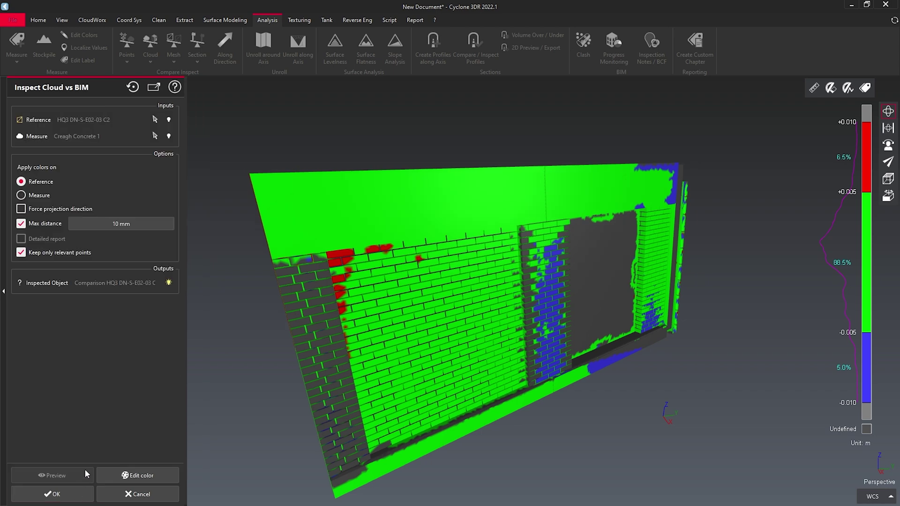
pyautogui.click(72, 494)
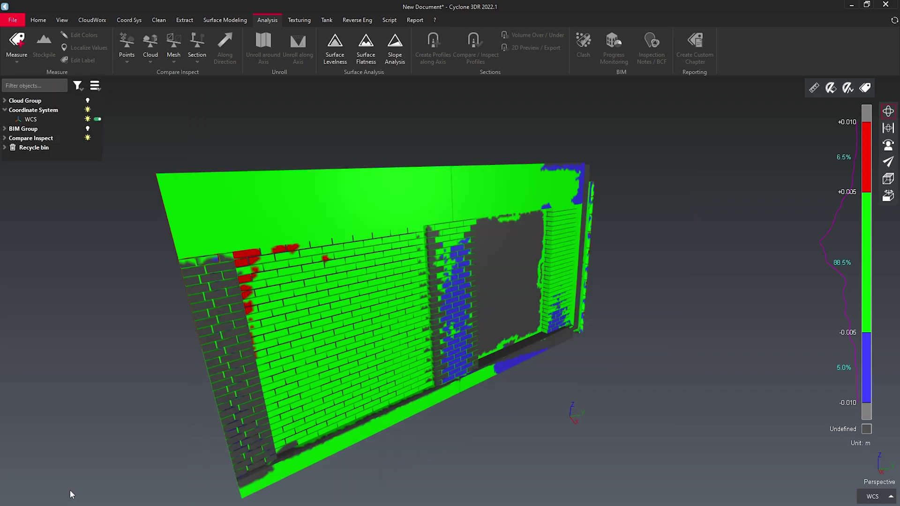
# Place seven deviation labels: red areas, blue column, opening corner, lower ledge and top-right corner.
pyautogui.click(21, 56)
pyautogui.click(29, 82)
pyautogui.click(324, 255)
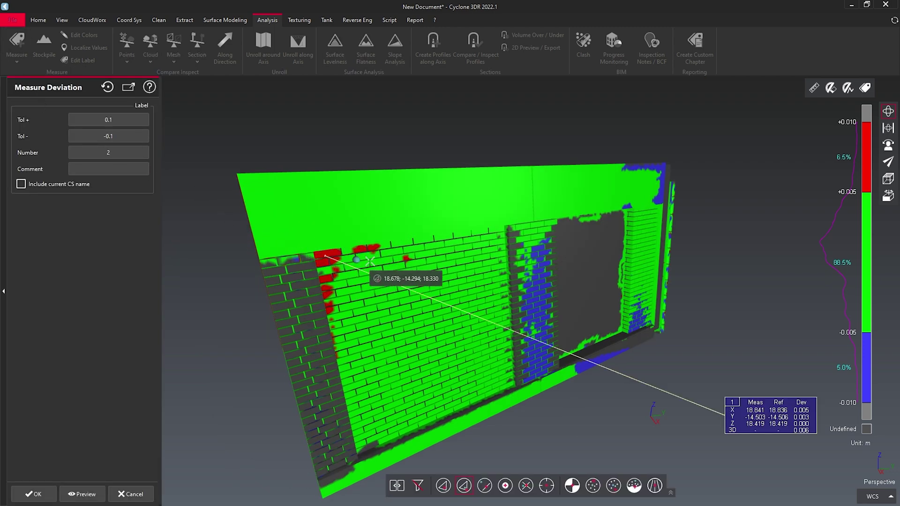
pyautogui.click(410, 259)
pyautogui.click(537, 300)
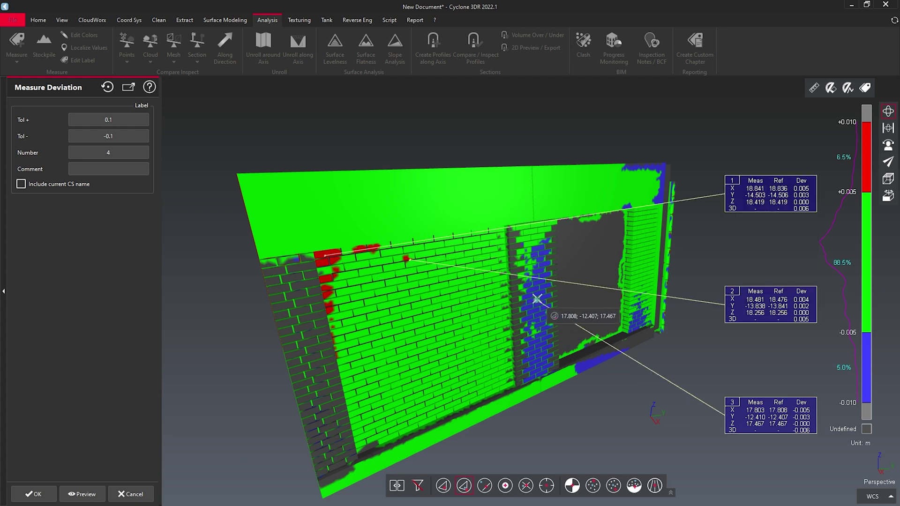
pyautogui.click(540, 362)
pyautogui.click(638, 323)
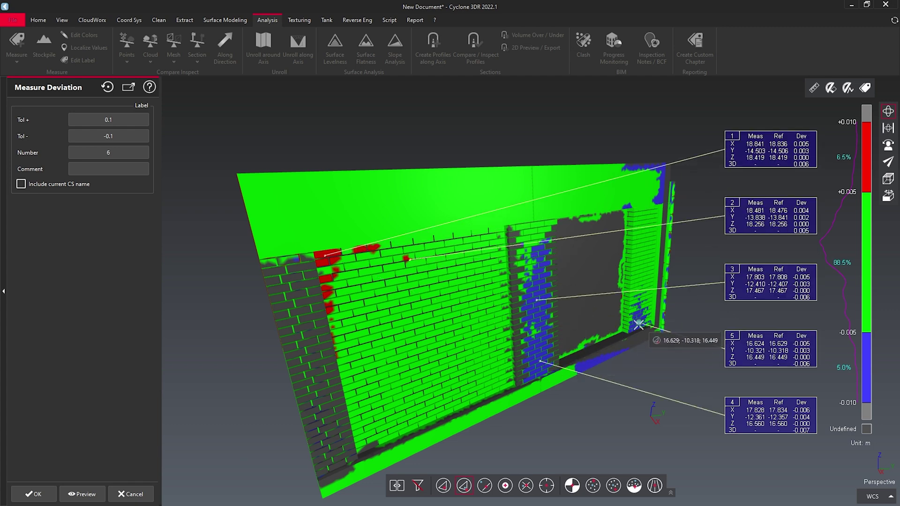
pyautogui.click(605, 364)
pyautogui.moveTo(578, 354); pyautogui.dragTo(514, 346, button='middle')
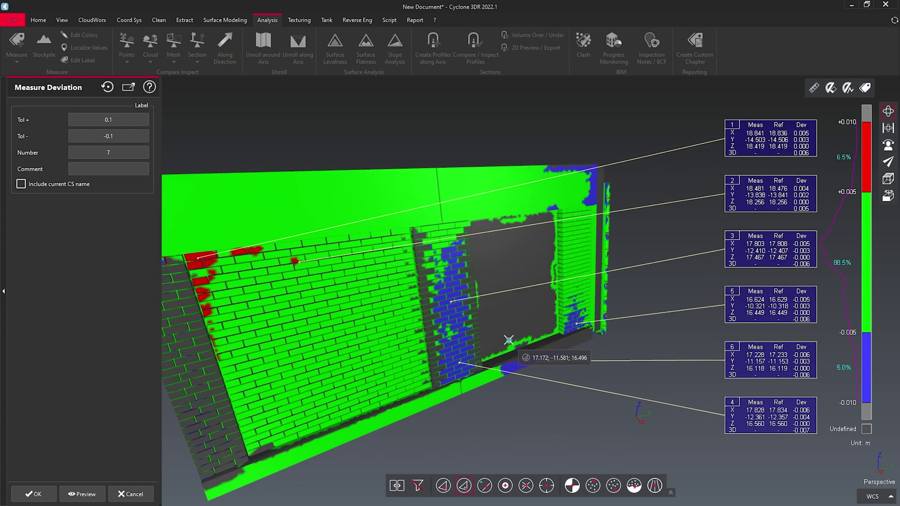
pyautogui.click(585, 201)
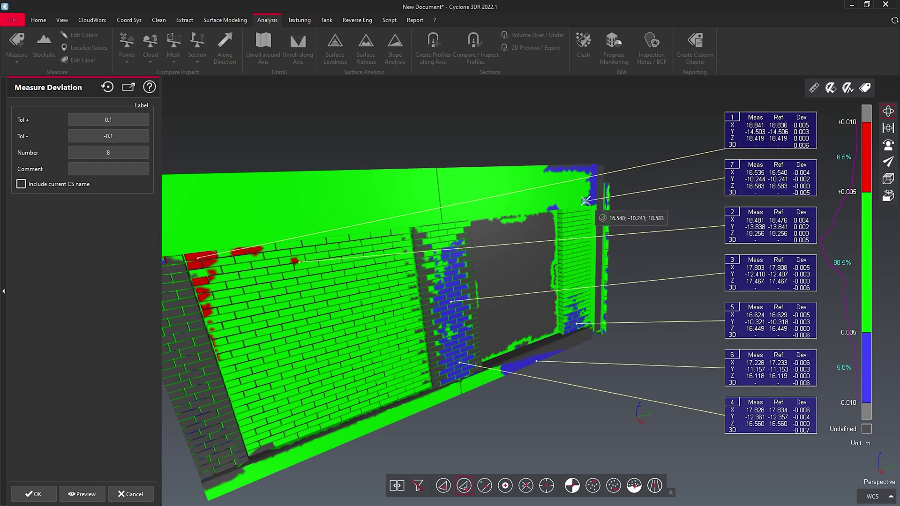
pyautogui.click(33, 494)
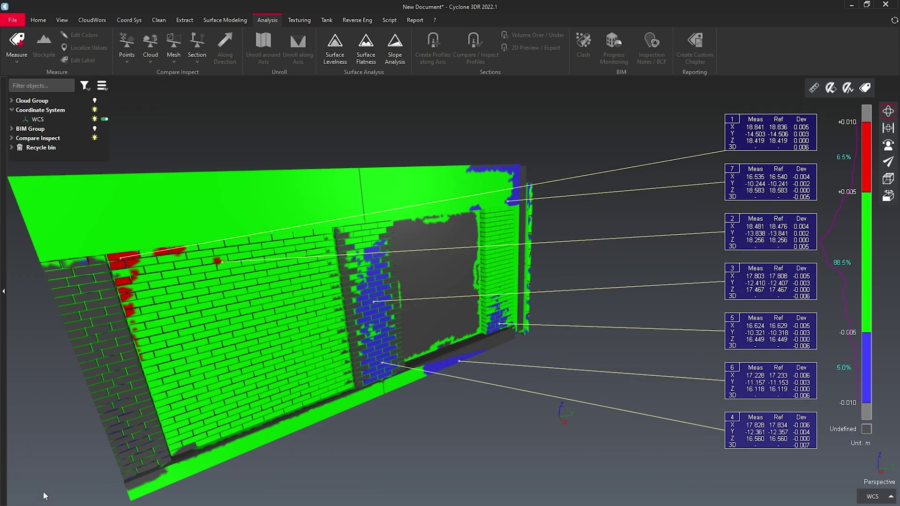
# Update the Compare Inspect report data to include the new deviation Labels #1–#7.
pyautogui.moveTo(210, 284); pyautogui.dragTo(297, 315)
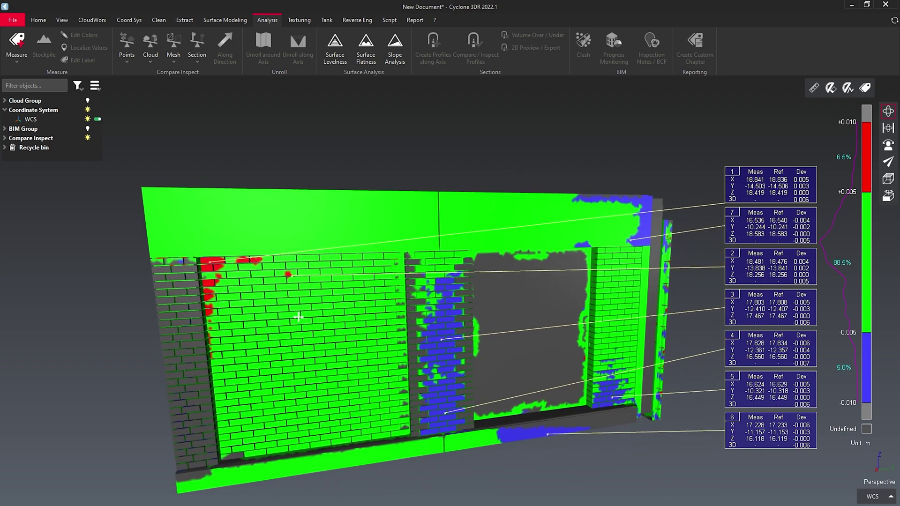
pyautogui.click(5, 138)
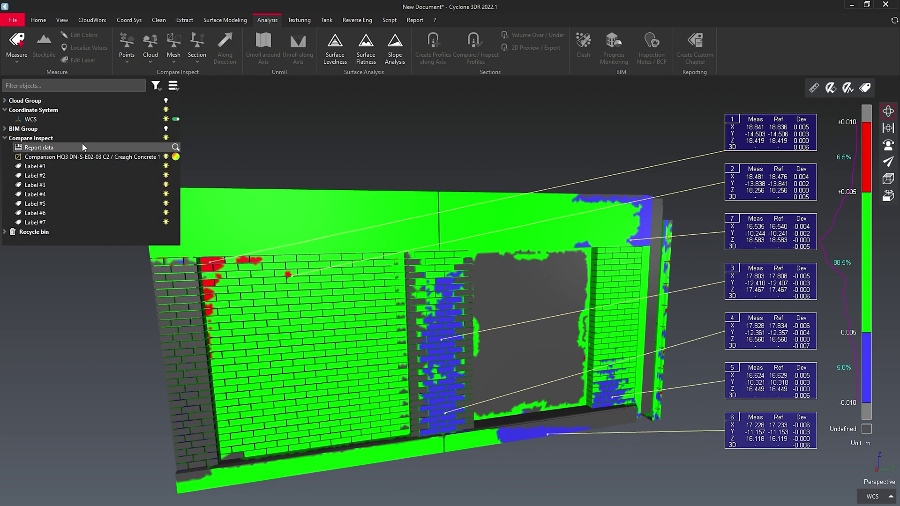
pyautogui.click(175, 148)
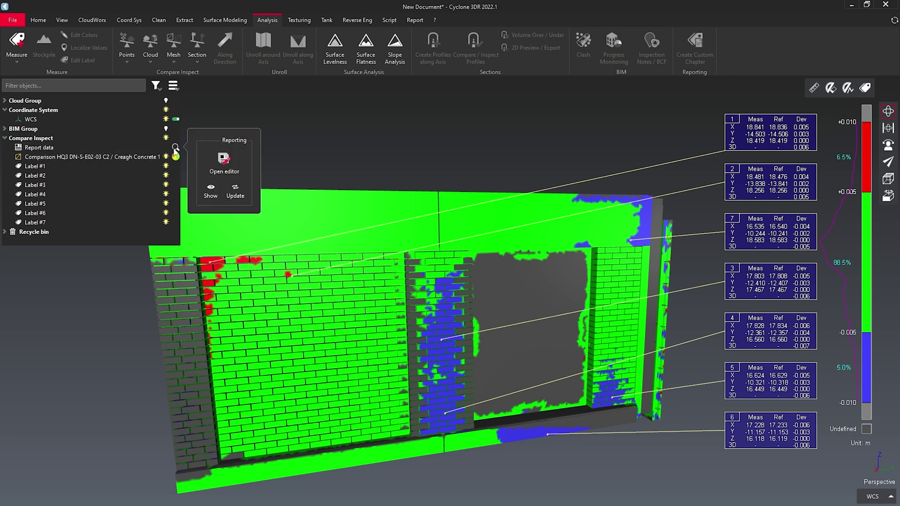
pyautogui.click(235, 192)
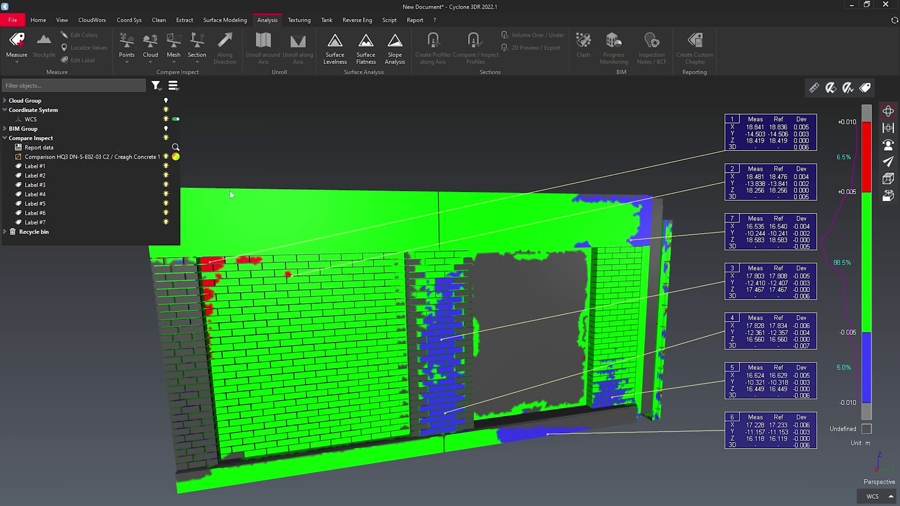
pyautogui.click(175, 148)
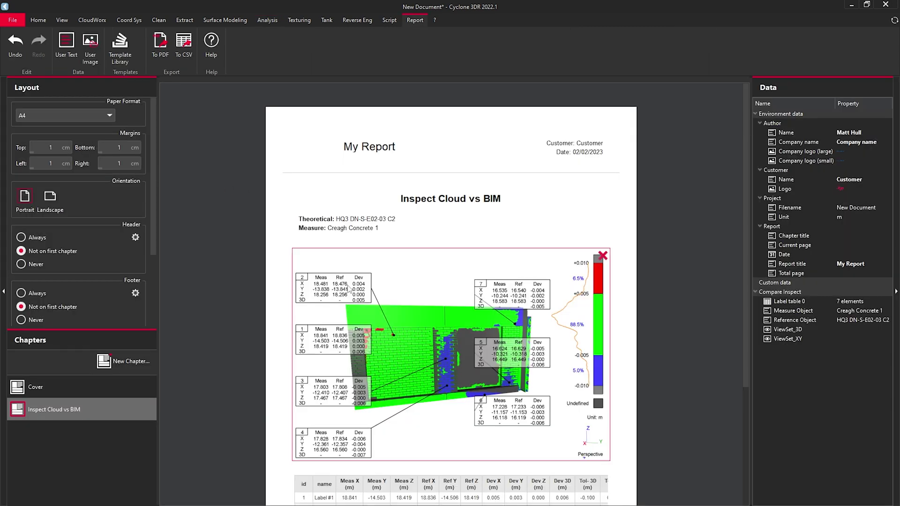
# Set the report image's labels to Small and place the histogram on the left.
pyautogui.click(378, 317)
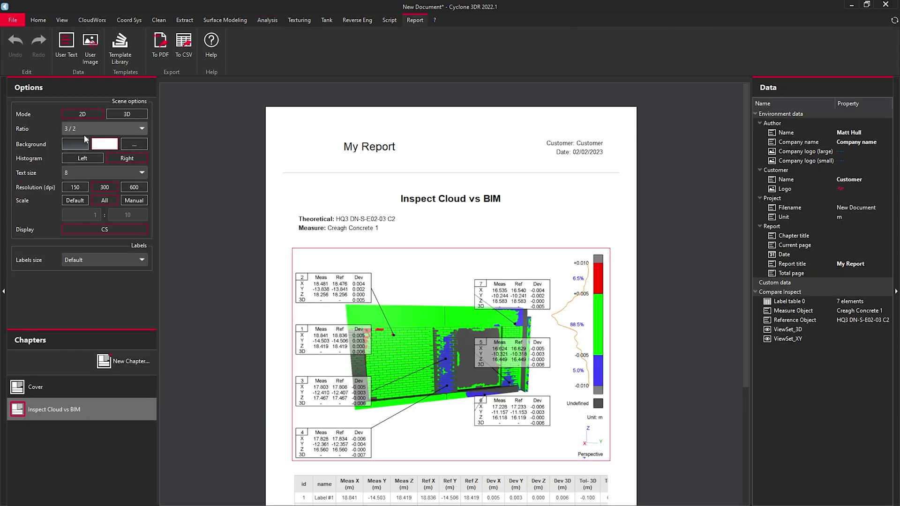
pyautogui.click(91, 261)
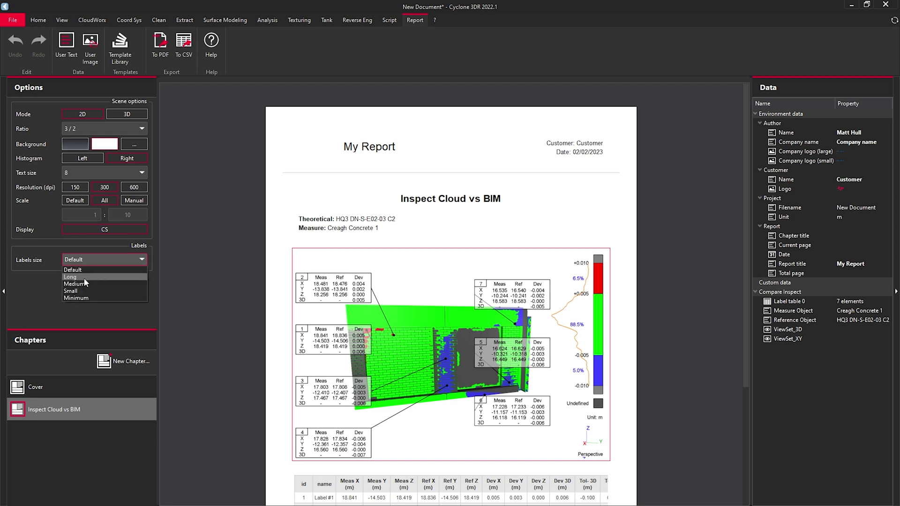
pyautogui.click(80, 291)
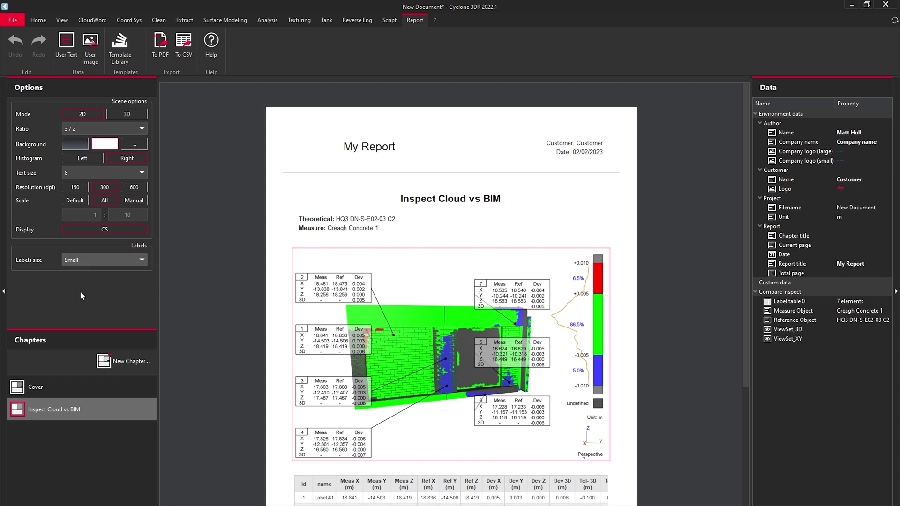
pyautogui.click(83, 159)
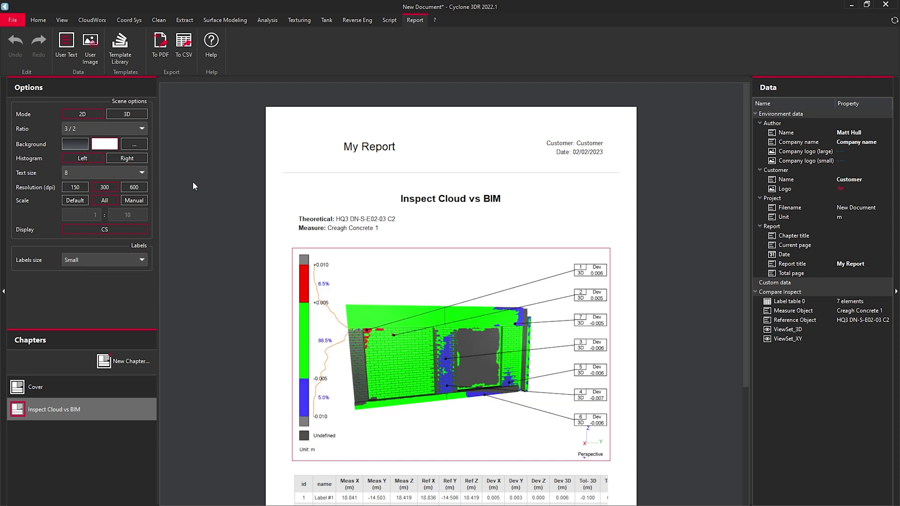
# Trim the label table by removing the Dev X/Y/Z and Tol columns.
pyautogui.scroll(-3, 510, 348)
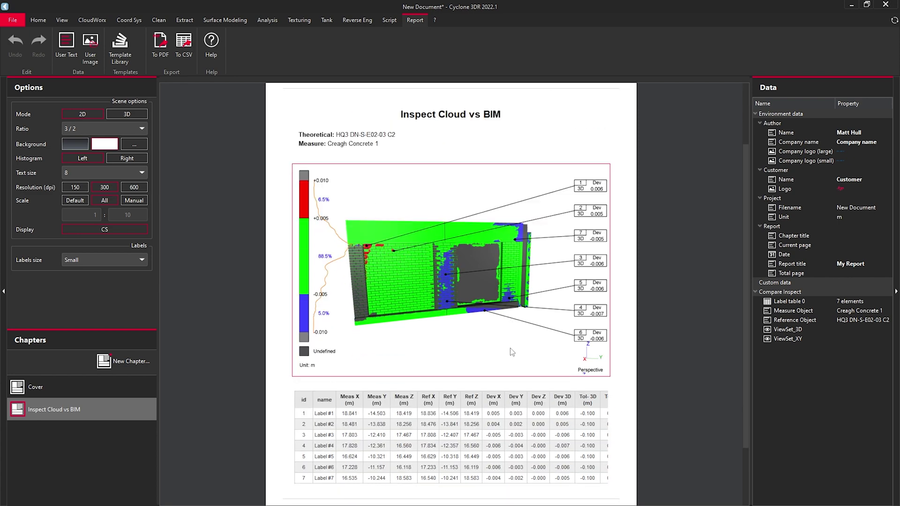
pyautogui.click(487, 426)
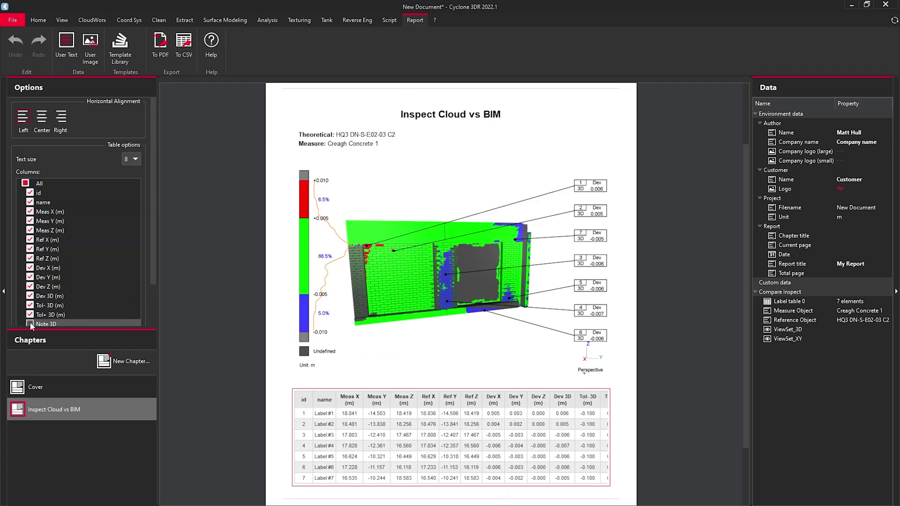
pyautogui.click(206, 252)
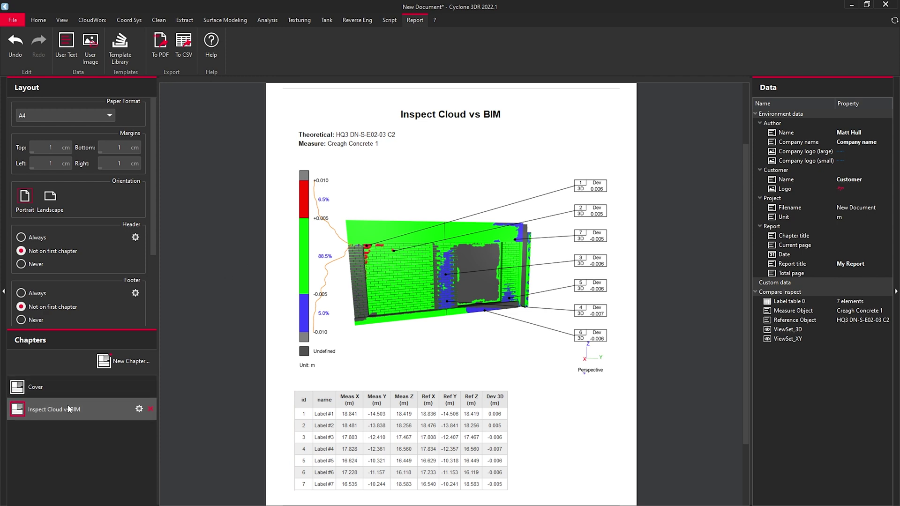
# Replace the chapter name Inspect Cloud vs BIM with 'Mould VS Model'.
pyautogui.press('BackSpace')
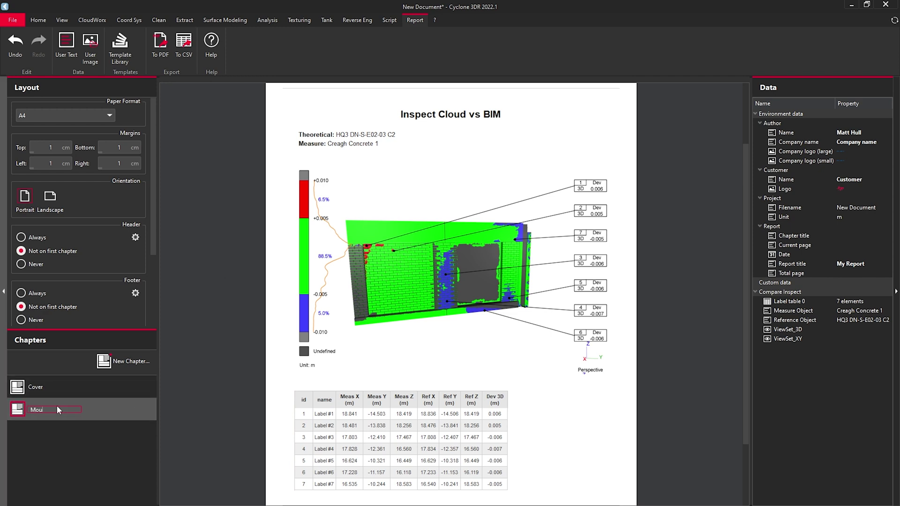
pyautogui.write('Mould VS Model')
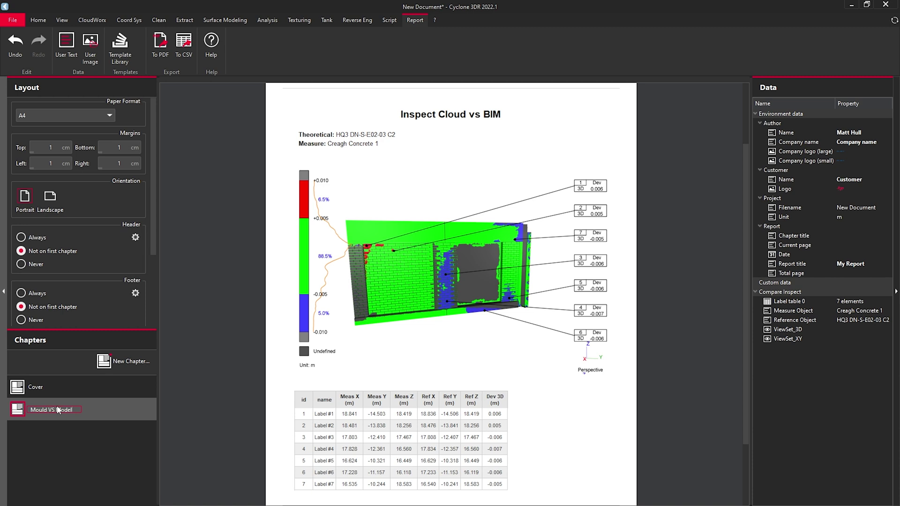